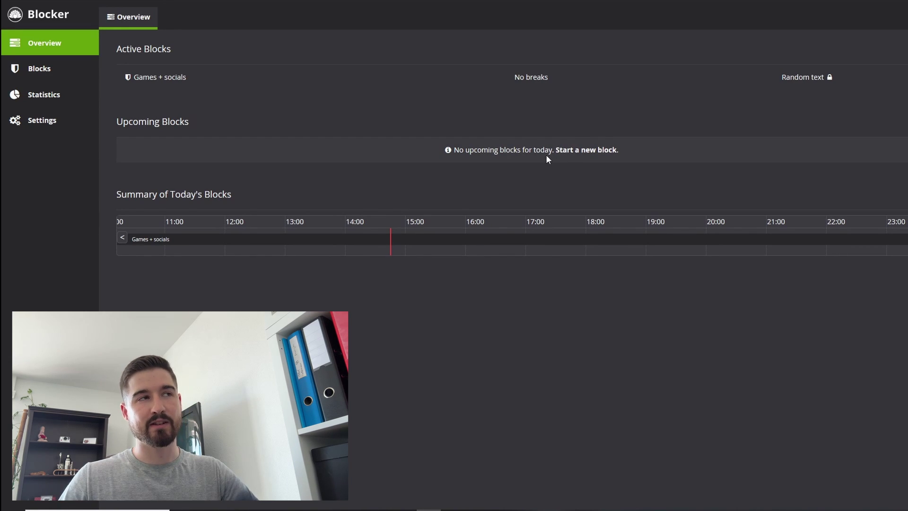
# - Go to the Blocks list showing Games + socials, Internet and Media
pyautogui.click(41, 70)
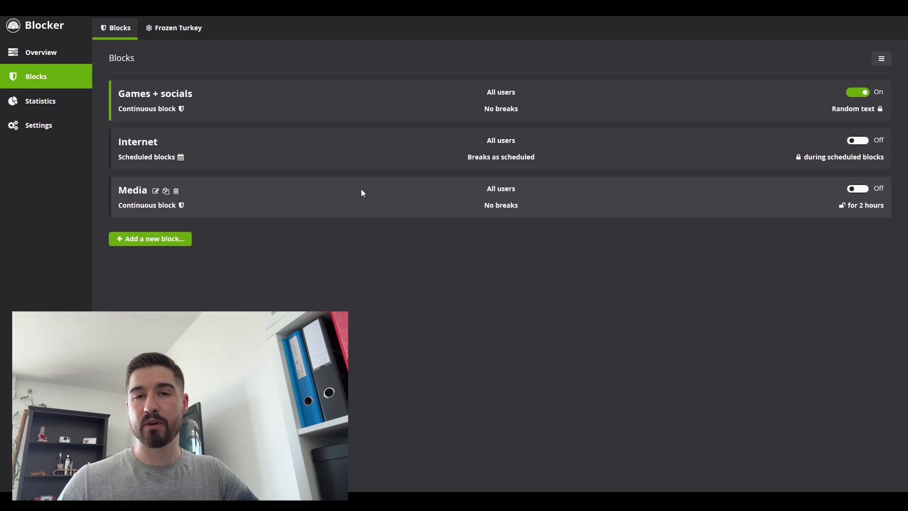
# - Add facebook.com to a new block's websites, then view the Games + socials website list
pyautogui.click(139, 243)
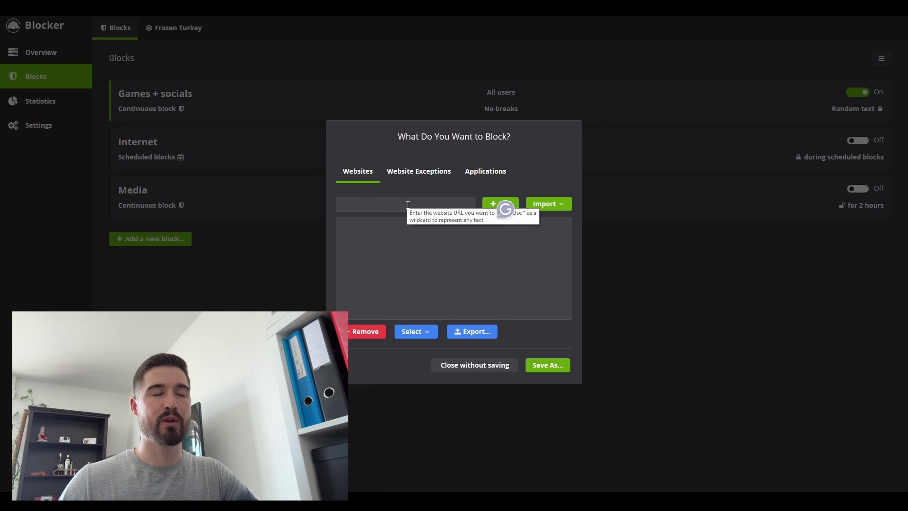
pyautogui.write('facebook.com')
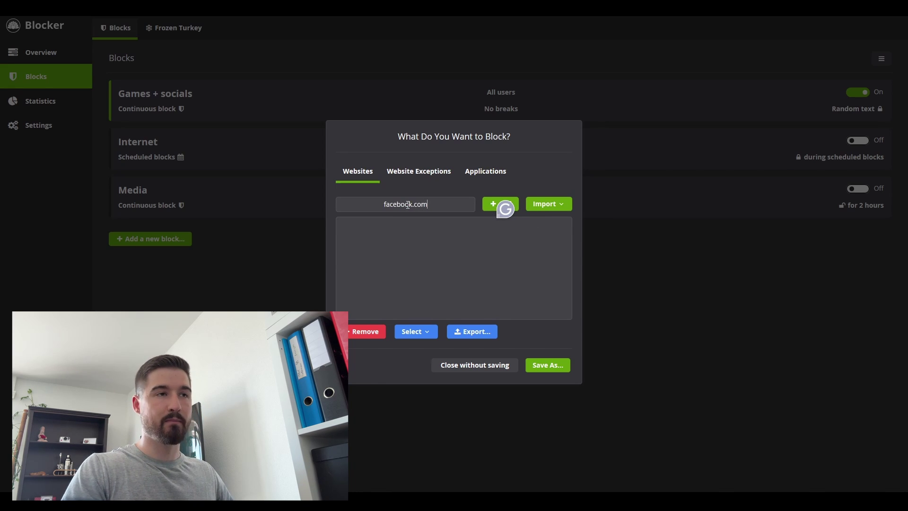
pyautogui.press('Return')
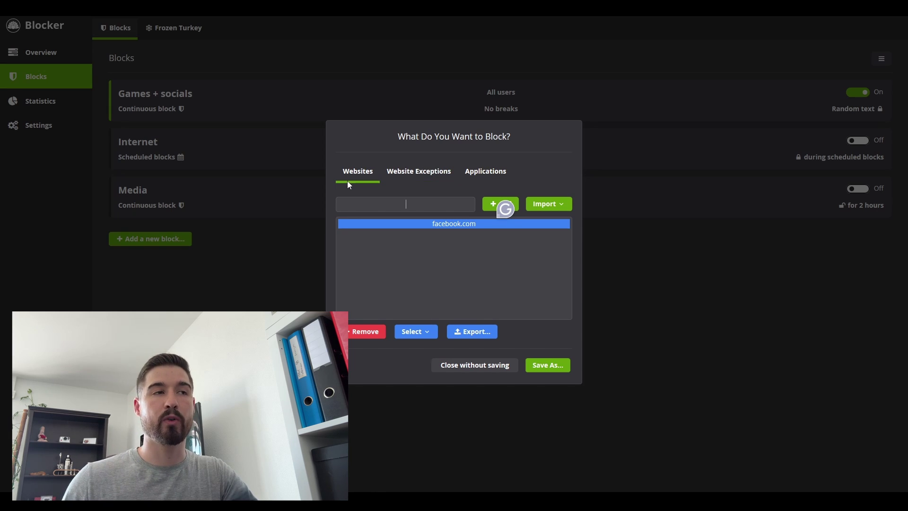
pyautogui.click(430, 175)
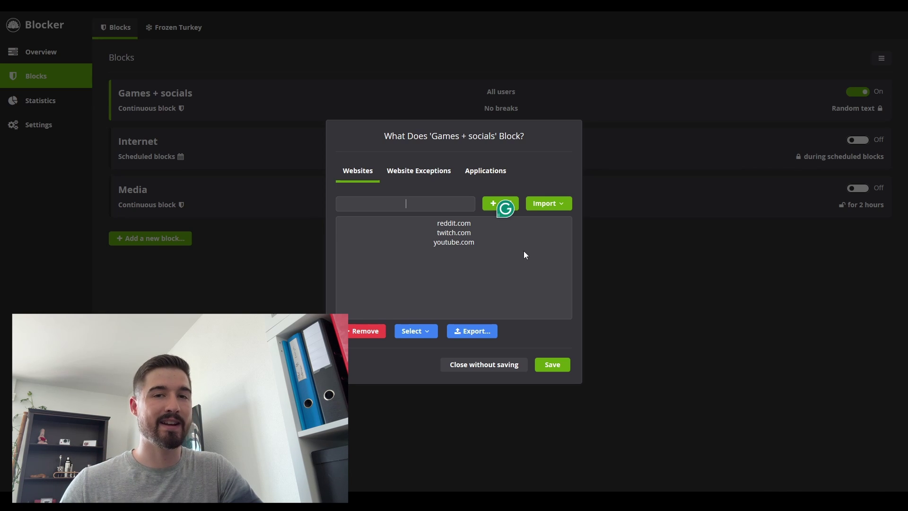
# - Review Games + socials website exceptions and select its blocked Steam executables entry
pyautogui.click(414, 171)
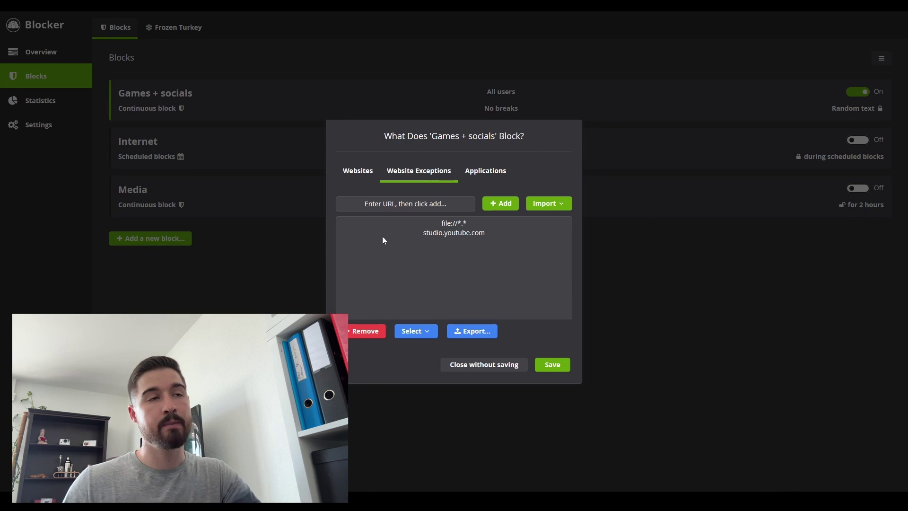
pyautogui.click(486, 173)
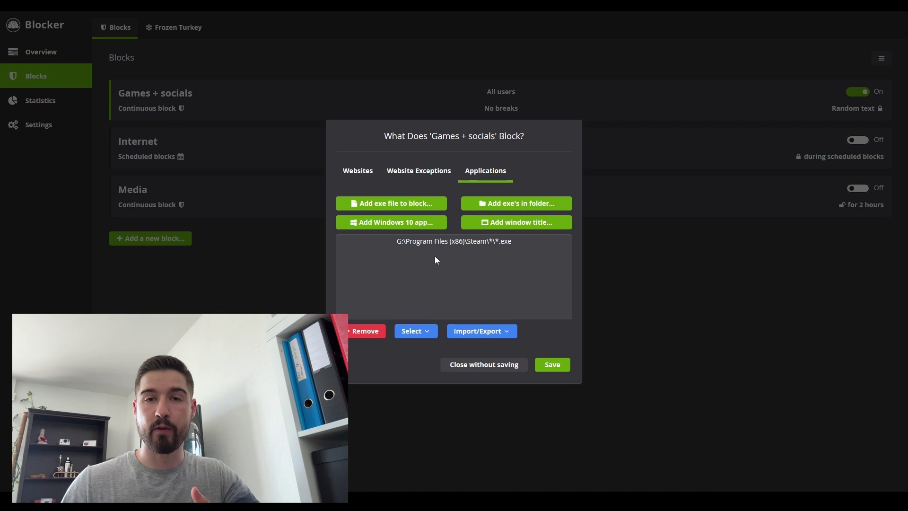
pyautogui.click(396, 241)
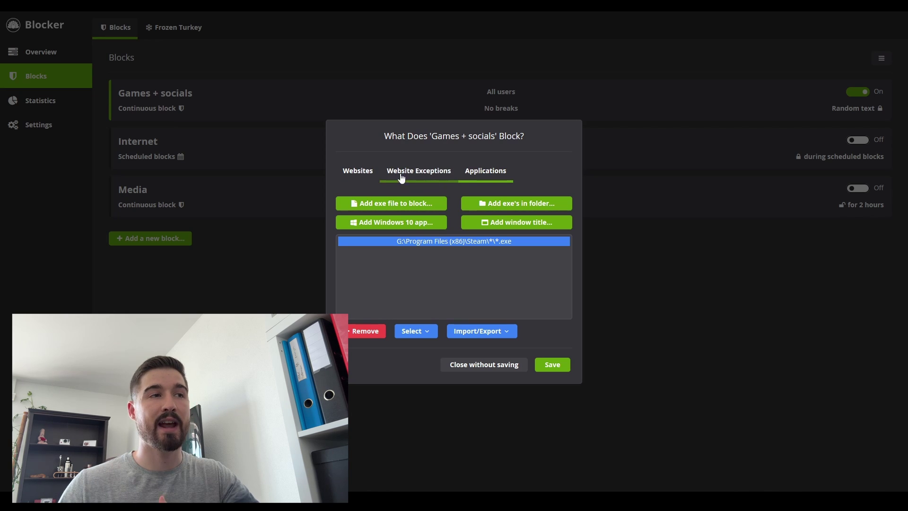
# - Close the Games + socials editor unsaved and dismiss a new-block setup
pyautogui.click(482, 364)
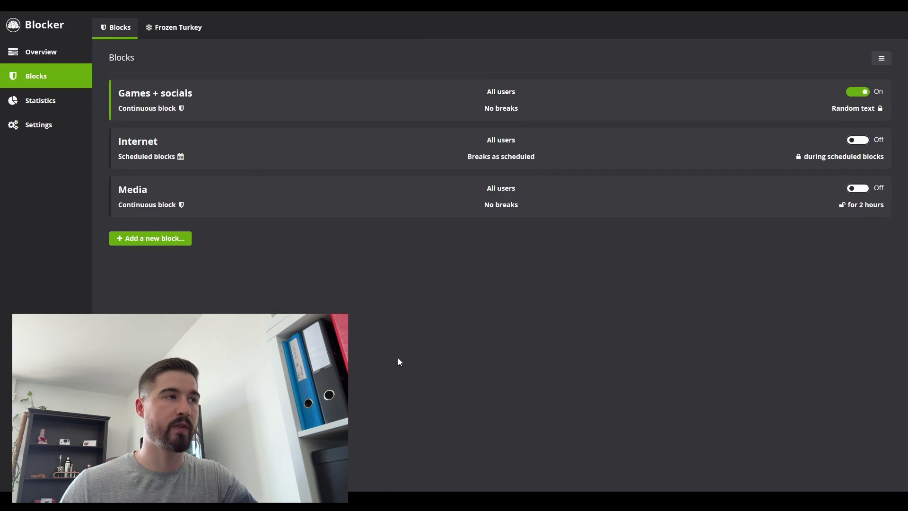
pyautogui.click(130, 240)
pyautogui.click(150, 63)
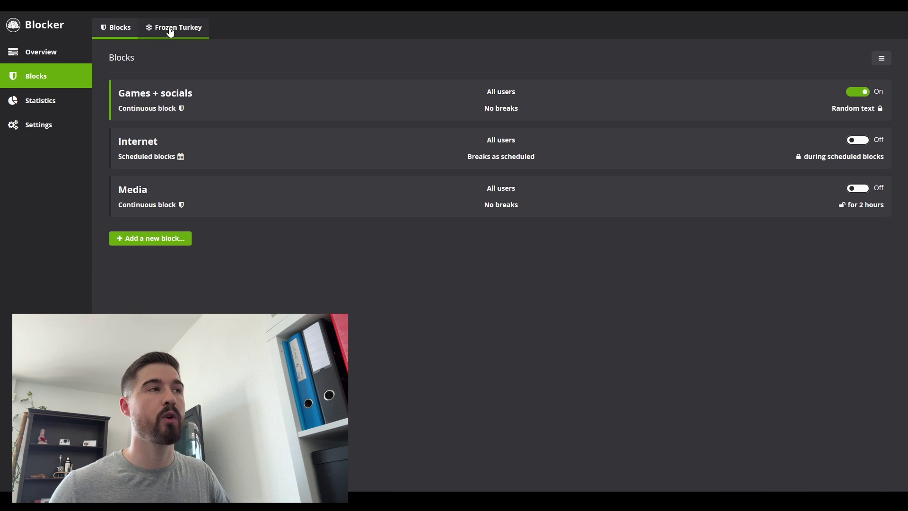
# - View the Frozen Turkey continuous schedule without changes, then return to Blocks
pyautogui.click(184, 31)
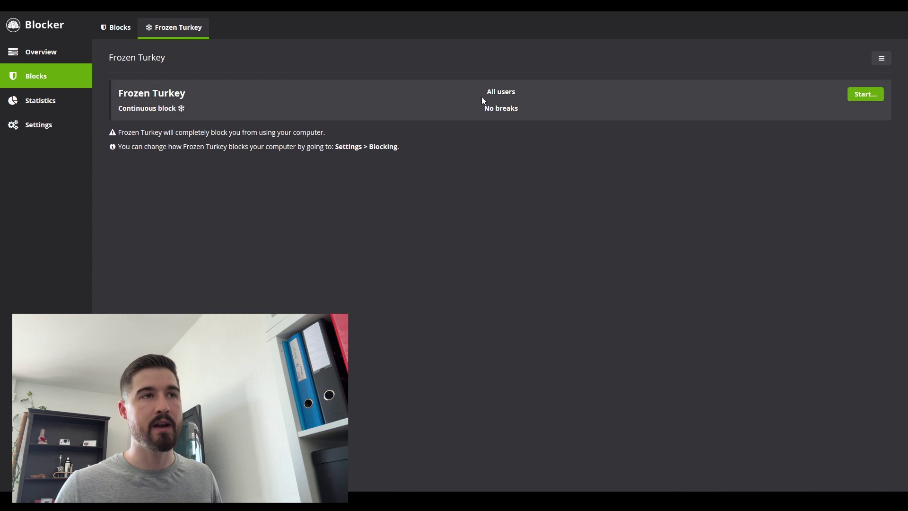
pyautogui.click(137, 108)
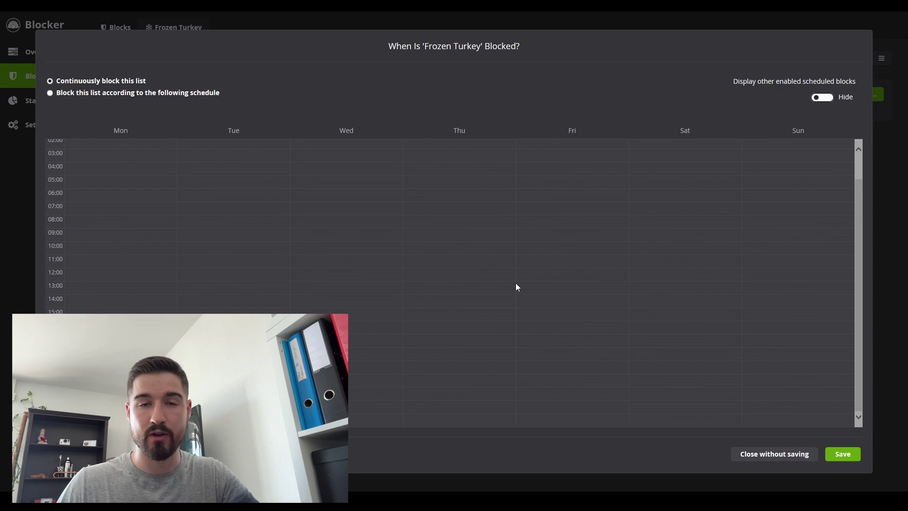
pyautogui.click(774, 454)
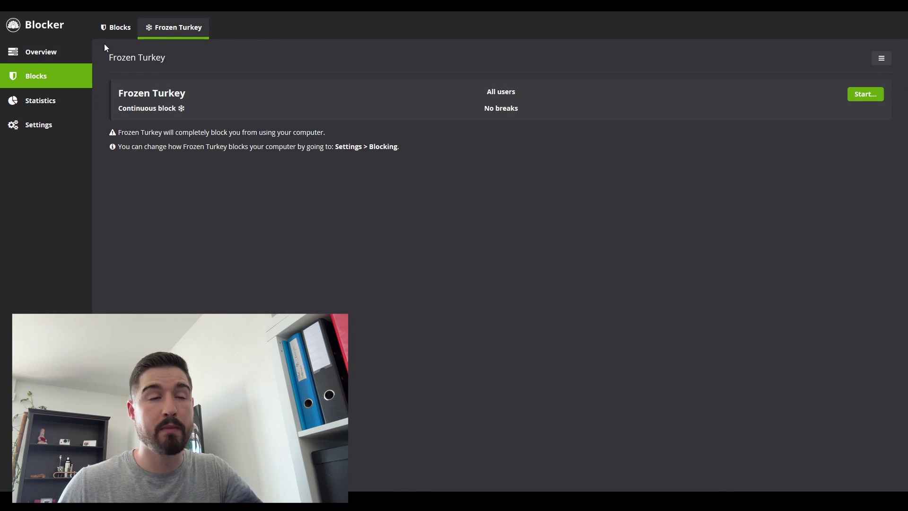
pyautogui.click(112, 32)
# - Inspect a new block's default website exceptions and discard it unsaved
pyautogui.click(134, 239)
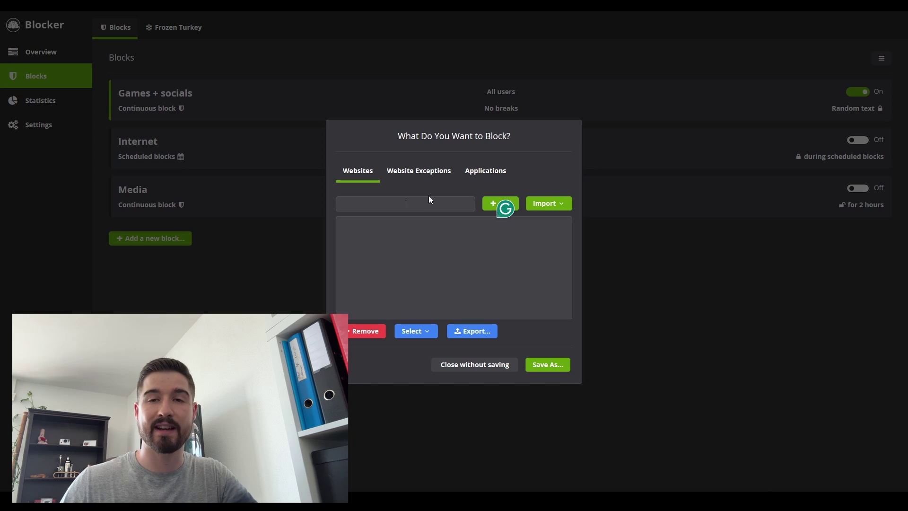
pyautogui.click(422, 176)
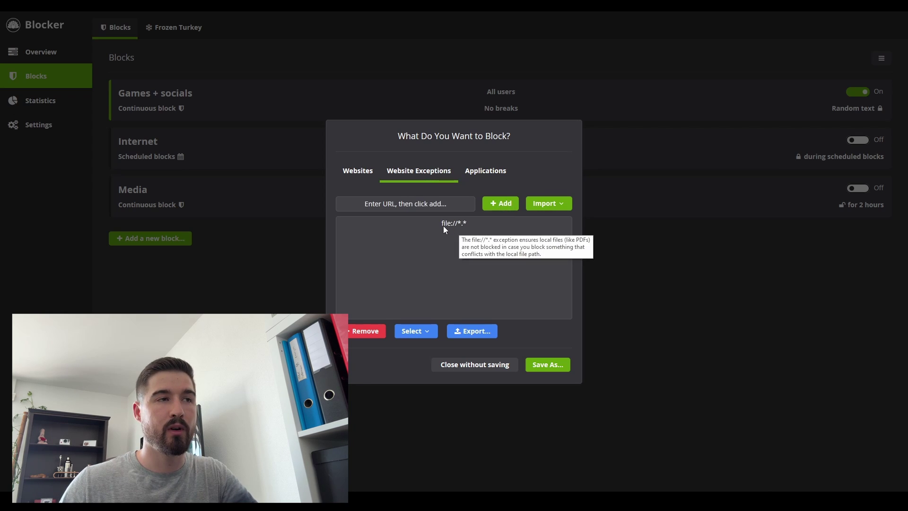
pyautogui.moveTo(461, 227)
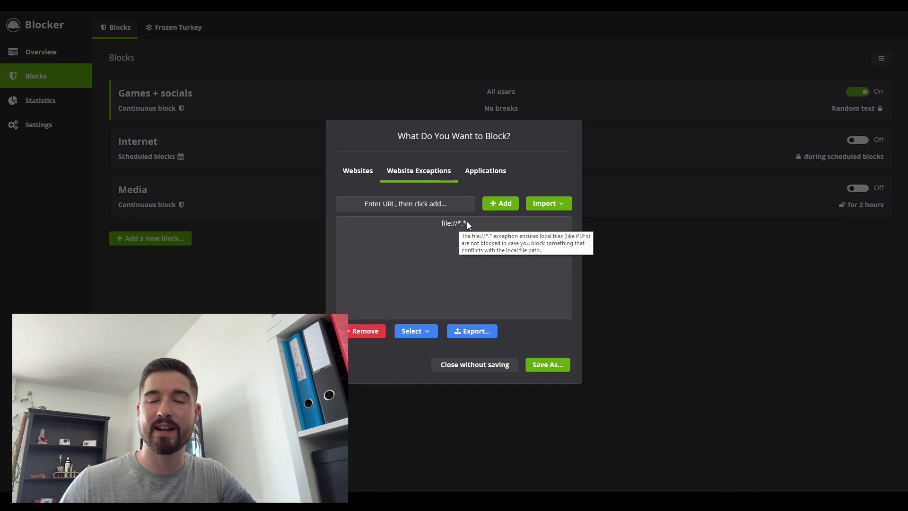
pyautogui.click(361, 177)
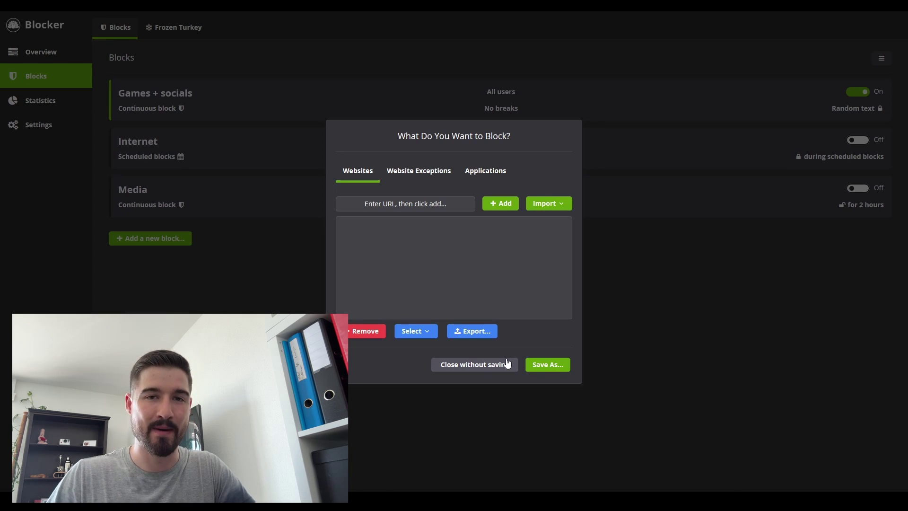
pyautogui.click(465, 368)
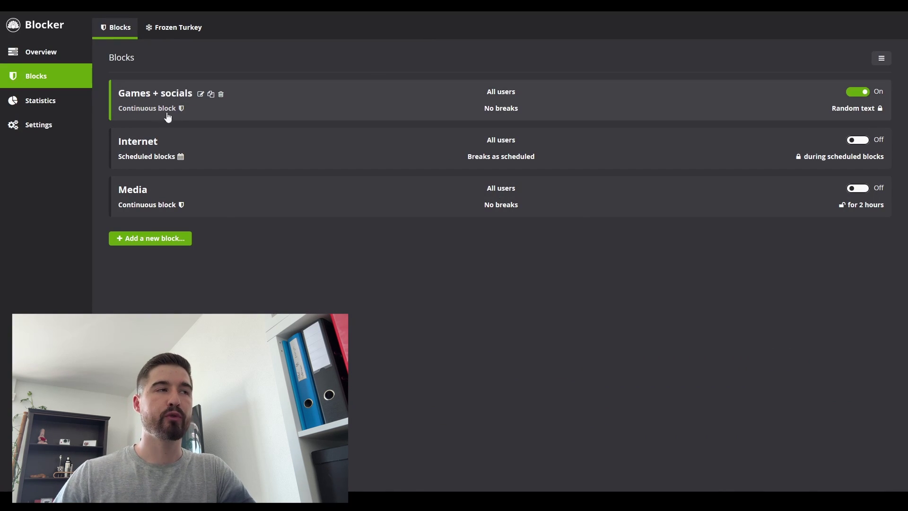
# - Try editing locked Games + socials, type part of the random unlock text, keep restrictions
pyautogui.moveTo(132, 97)
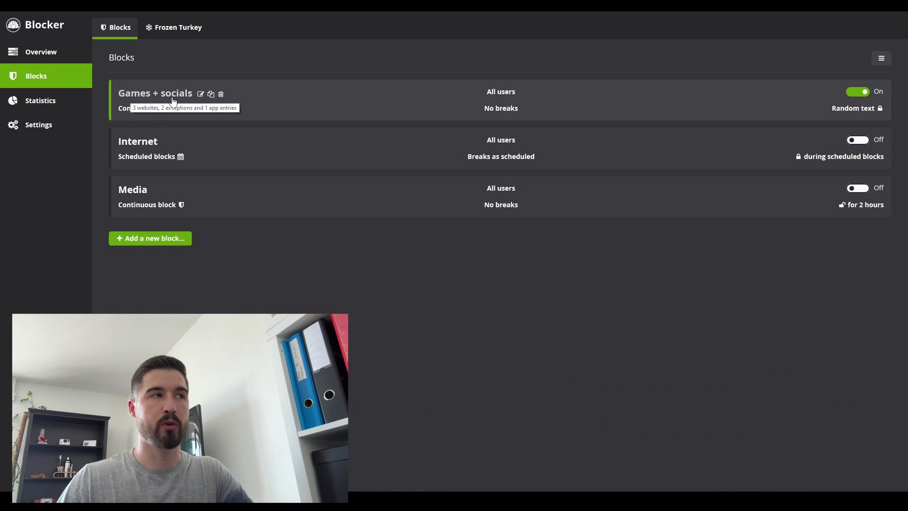
pyautogui.click(851, 113)
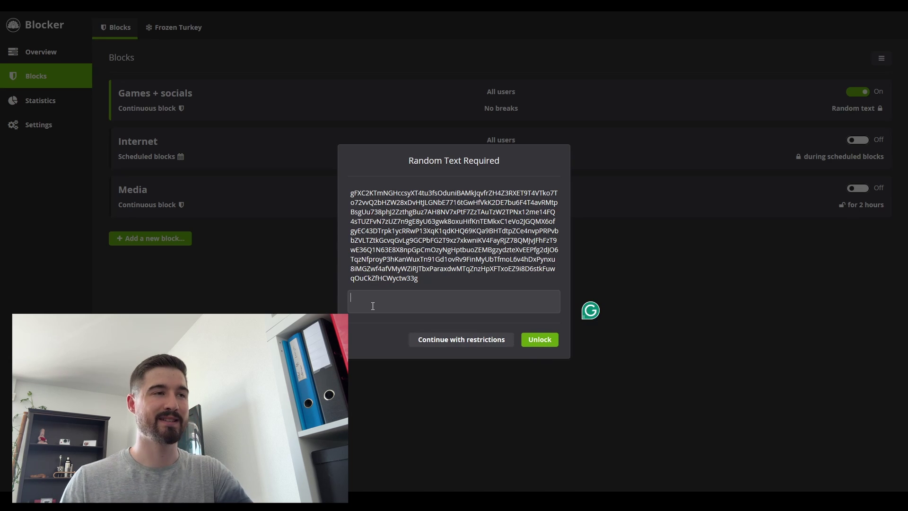
pyautogui.write('g')
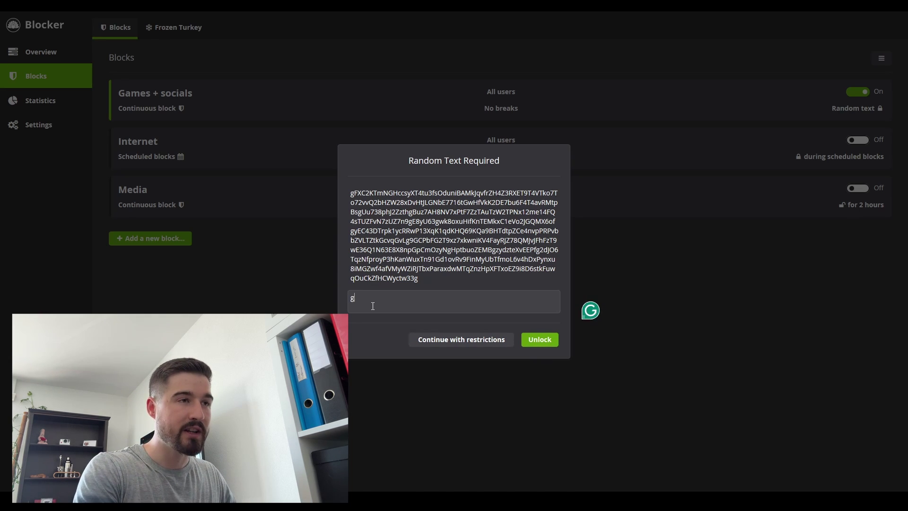
pyautogui.write('FX')
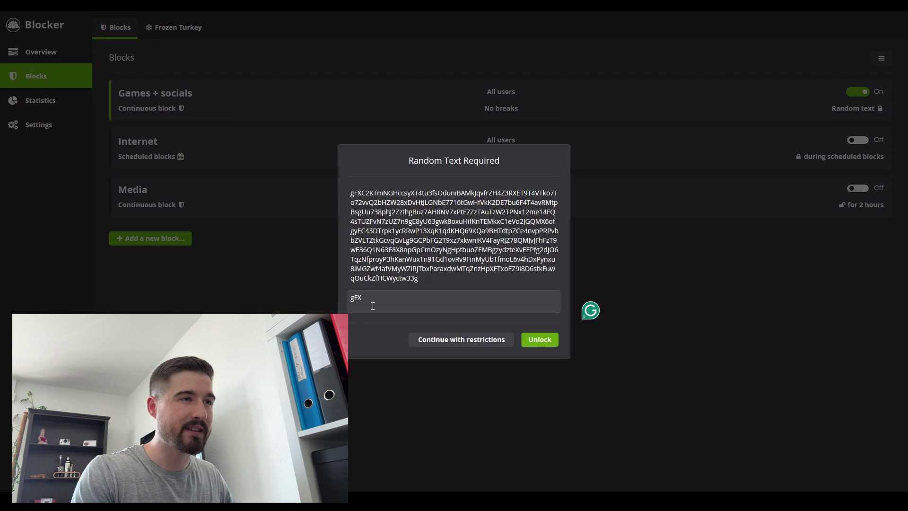
pyautogui.write('C2K')
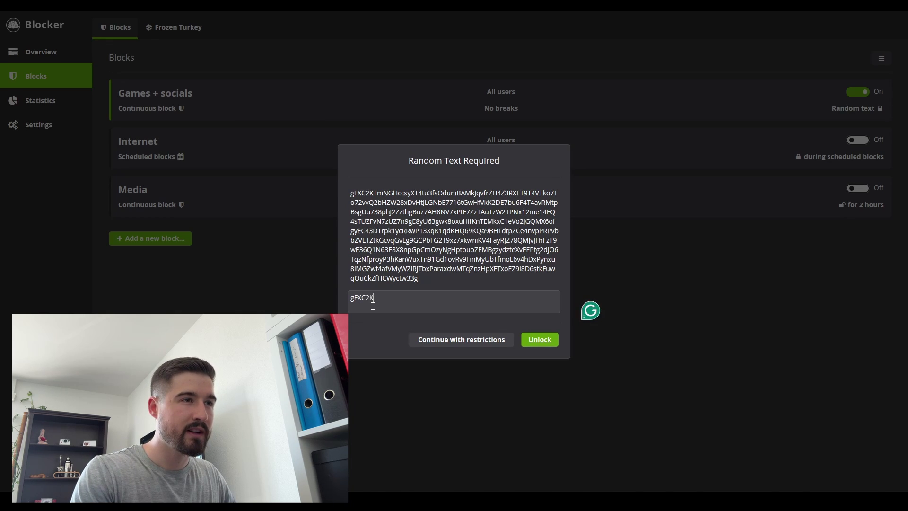
pyautogui.write('Tm')
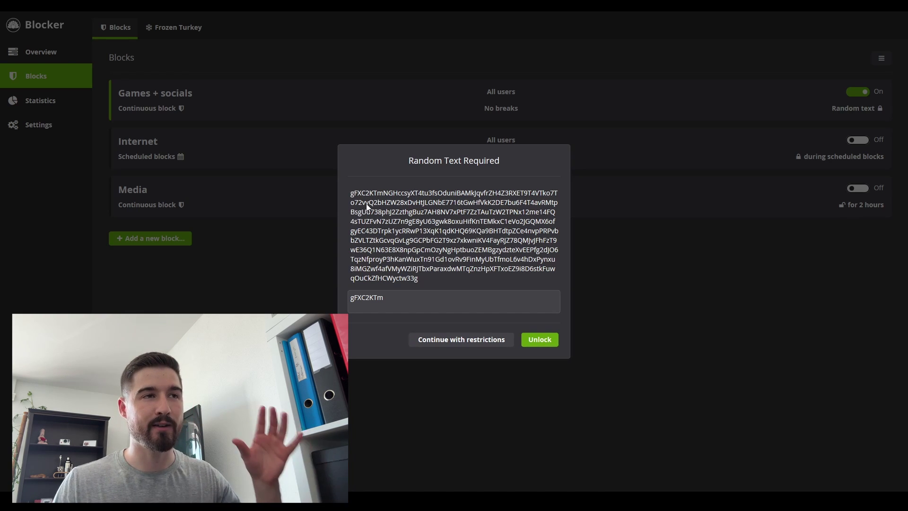
pyautogui.click(411, 294)
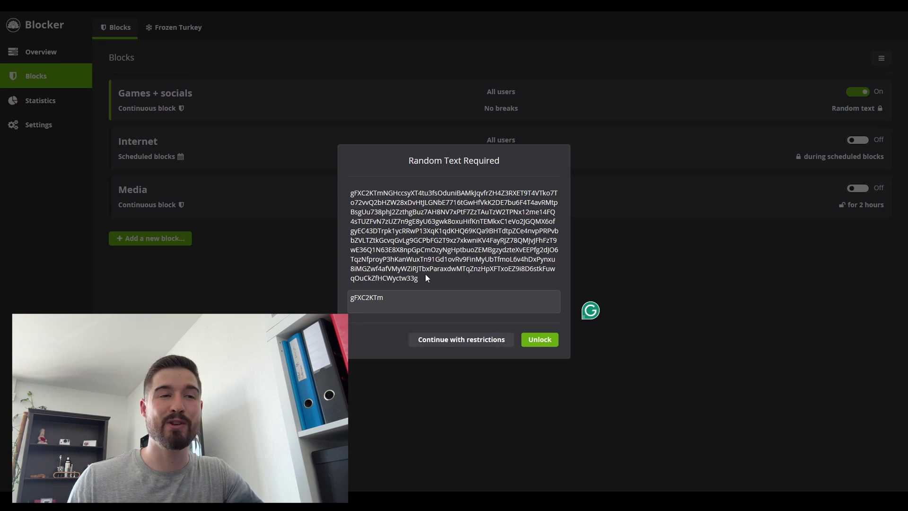
pyautogui.click(441, 349)
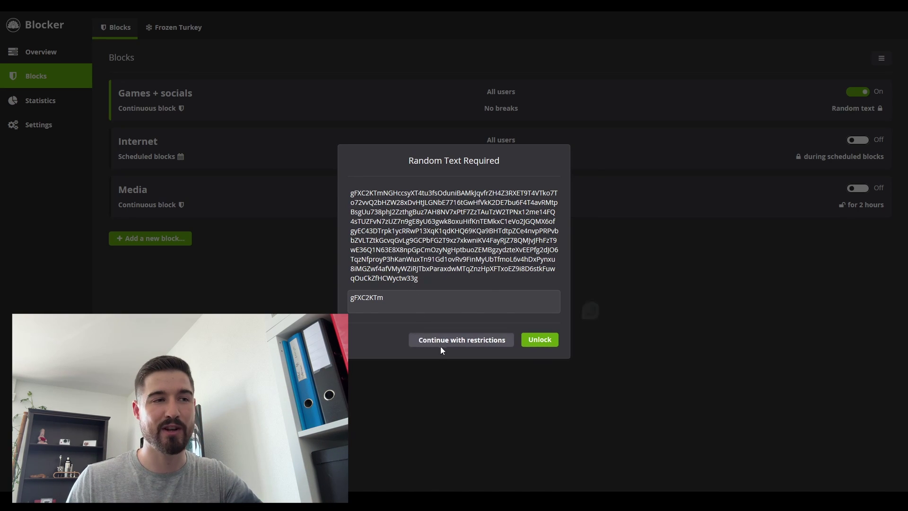
# - Set the random text lock to 500 characters, discard it, and start a new block
pyautogui.click(441, 226)
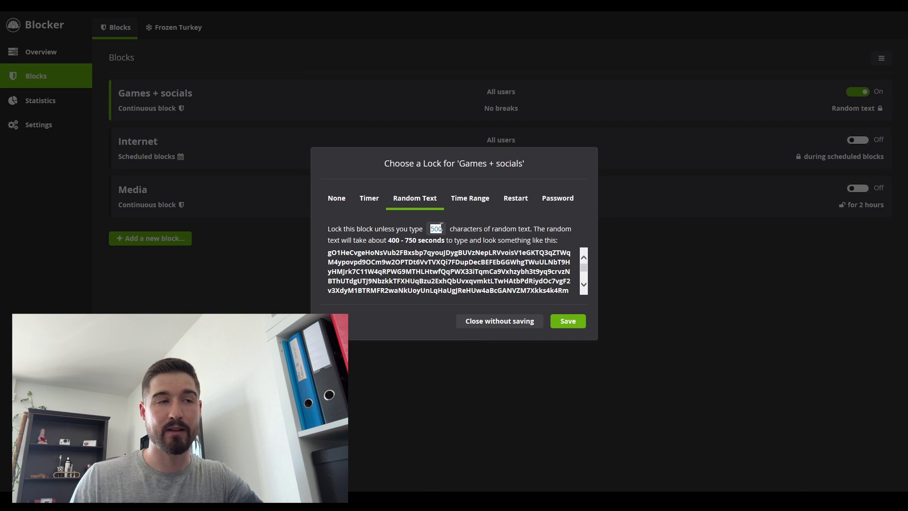
pyautogui.click(489, 321)
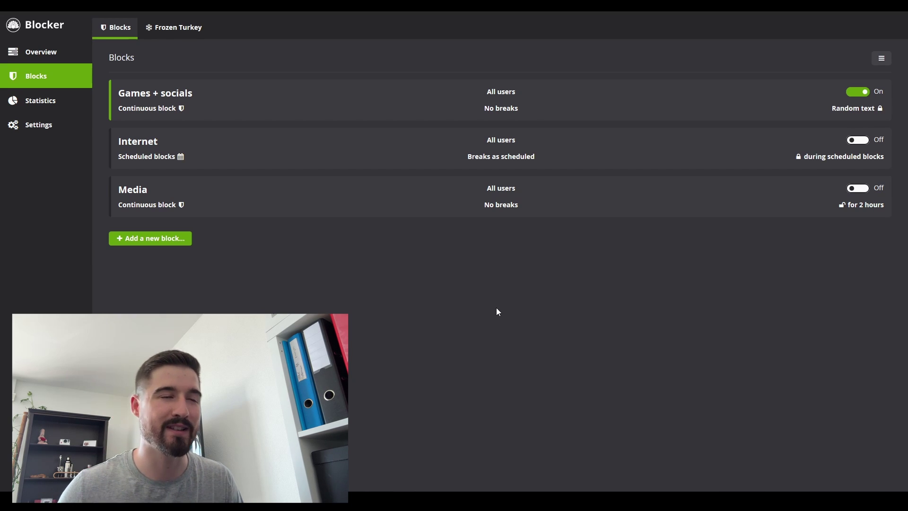
pyautogui.click(155, 242)
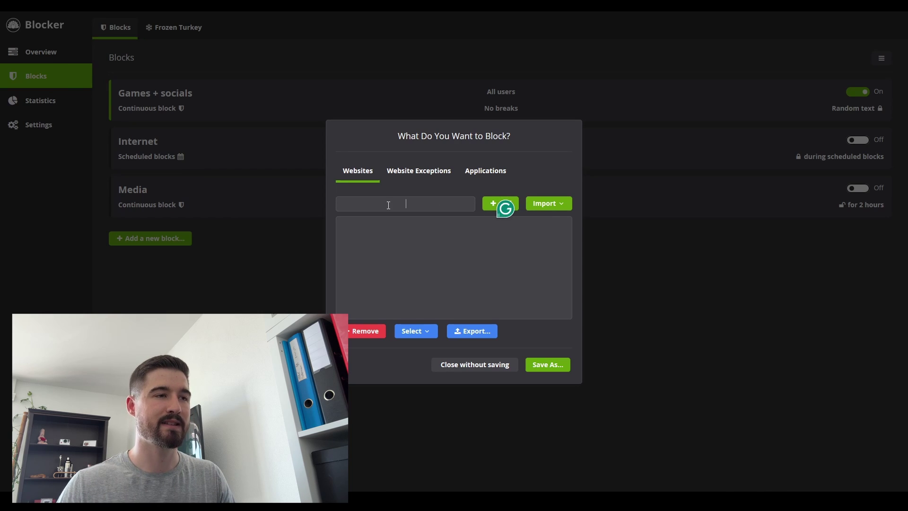
# - Block facebok.com in a new block saved under the name 'facebook'
pyautogui.write('faceb')
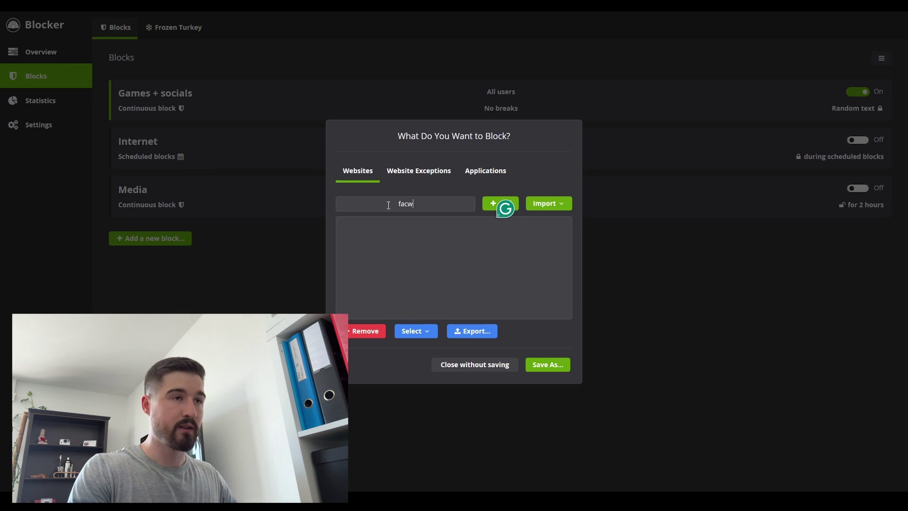
pyautogui.write('ok.com')
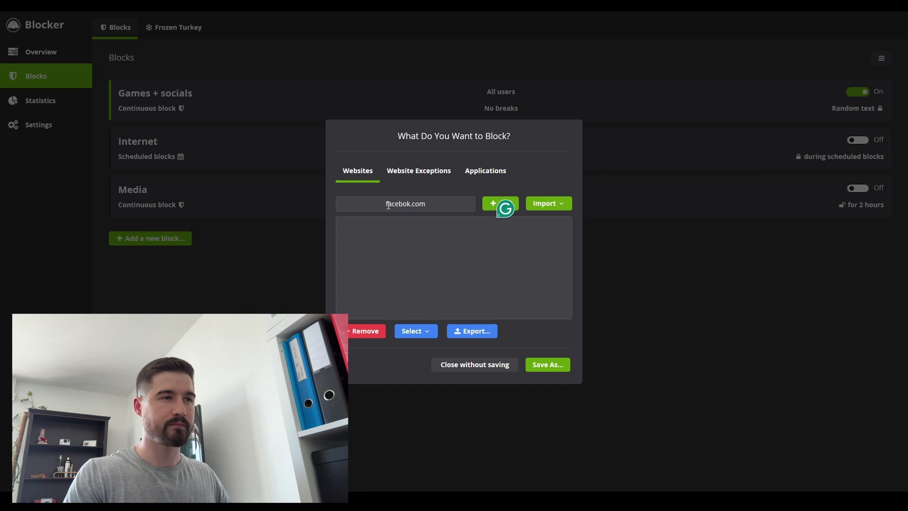
pyautogui.press('Return')
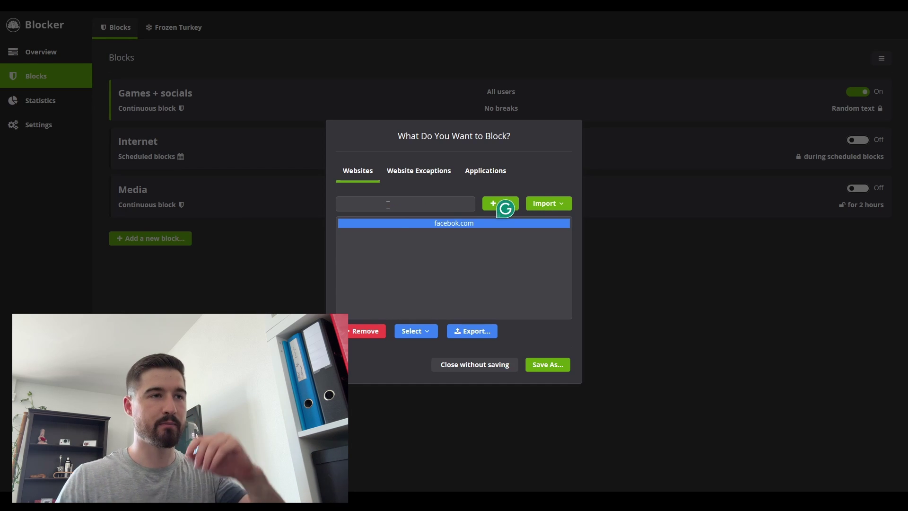
pyautogui.click(539, 365)
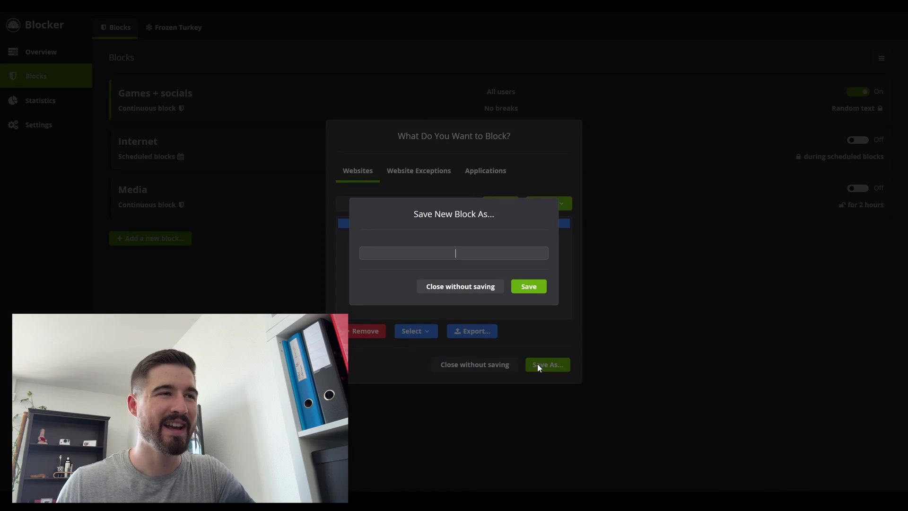
pyautogui.write('fab')
pyautogui.press('BackSpace')
pyautogui.write('cebook')
pyautogui.press('Return')
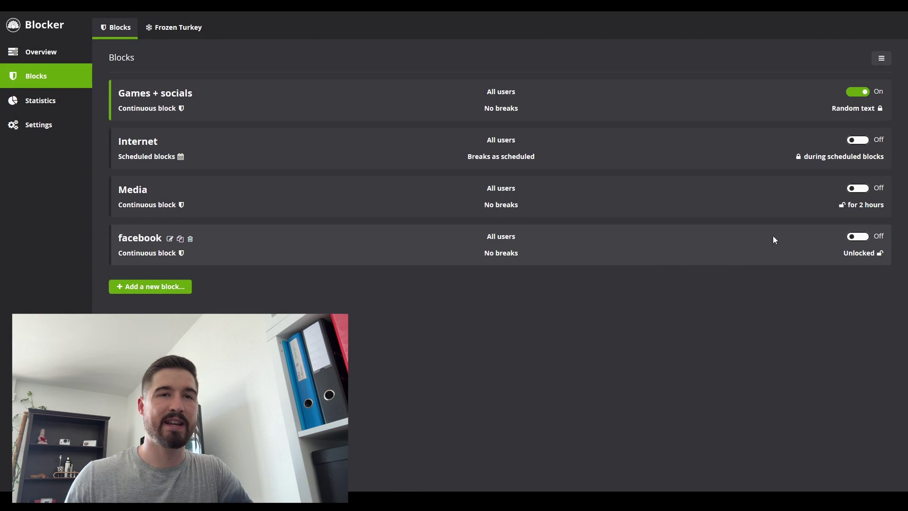
# - Open the facebook block's lock options and try a 30-minute timer and a custom unlock date
pyautogui.click(858, 254)
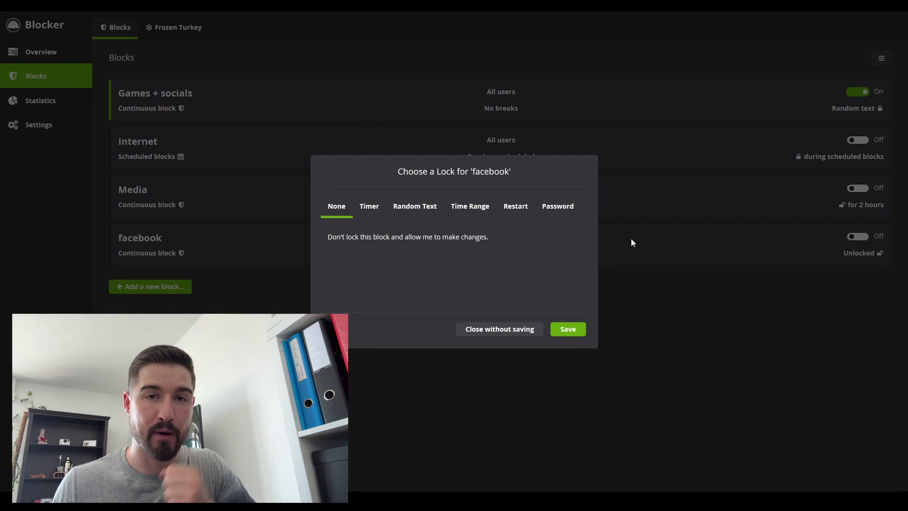
pyautogui.click(368, 207)
pyautogui.click(397, 255)
pyautogui.click(407, 280)
pyautogui.click(548, 255)
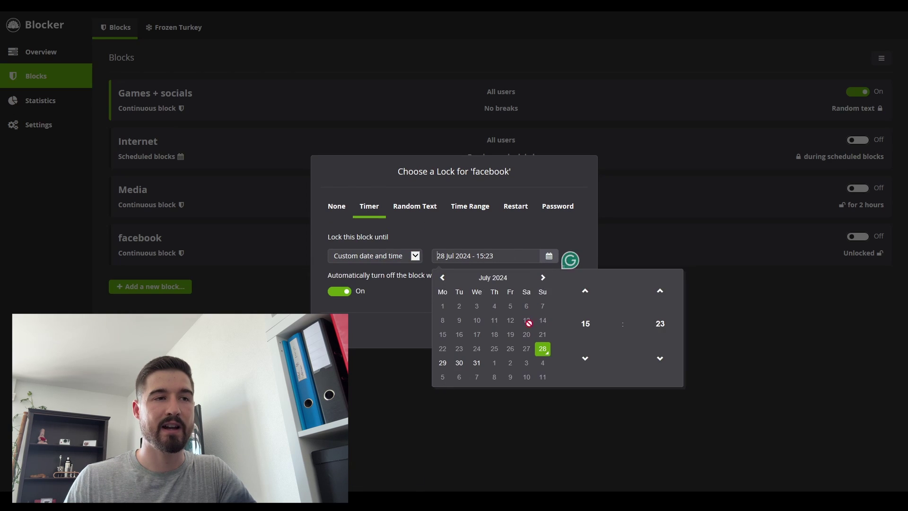
pyautogui.click(577, 224)
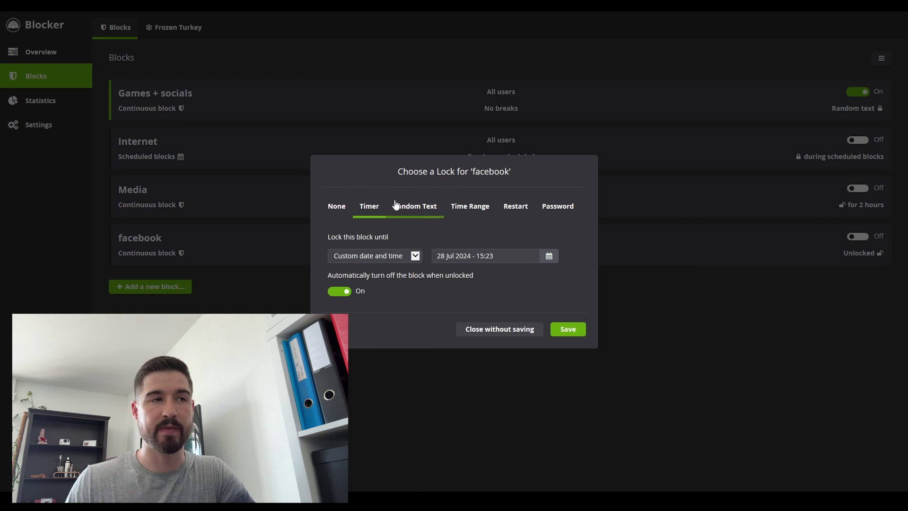
# - Browse the Random Text, 09:00–17:00 Time Range and Restart lock options
pyautogui.click(417, 207)
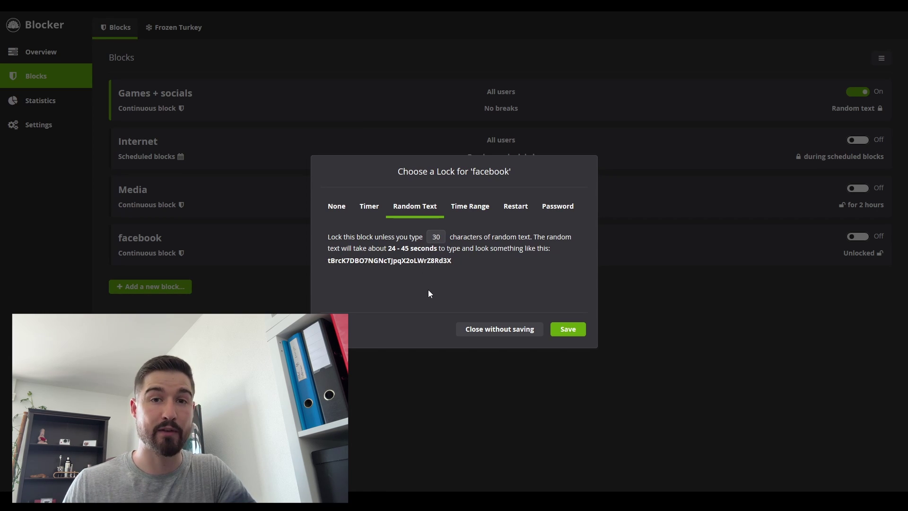
pyautogui.click(467, 206)
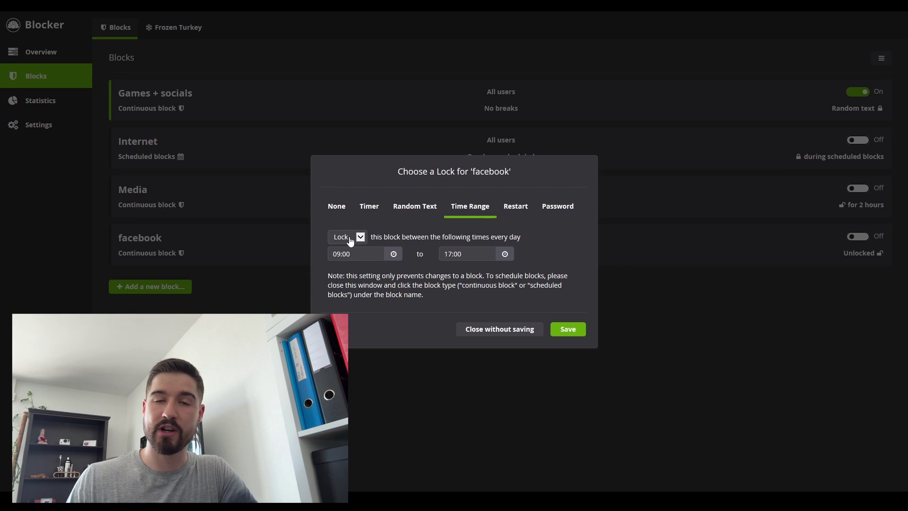
pyautogui.click(340, 255)
pyautogui.click(477, 256)
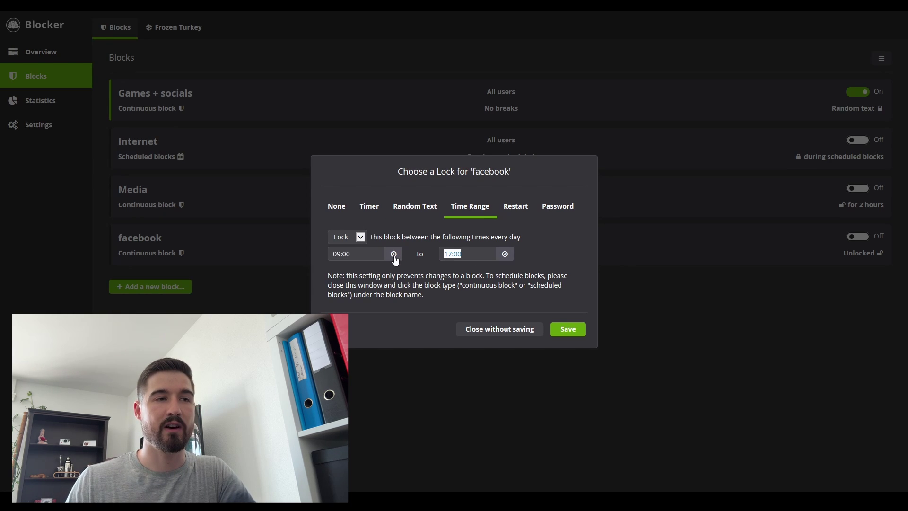
pyautogui.click(507, 209)
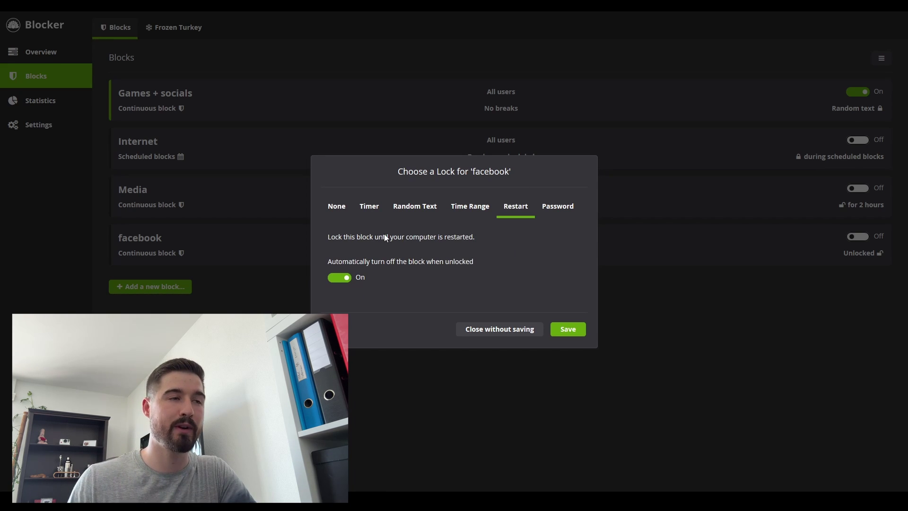
# - Review the Password lock option, then close the lock dialog without saving
pyautogui.click(555, 211)
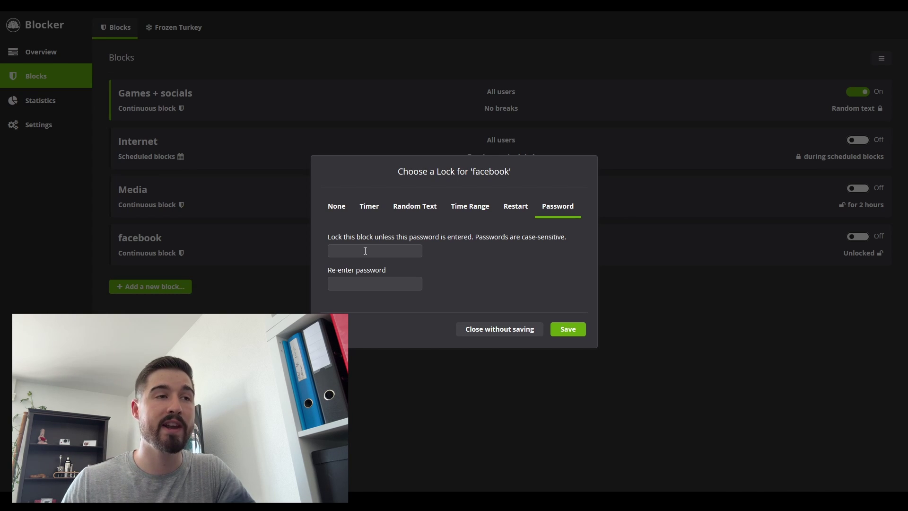
pyautogui.click(509, 334)
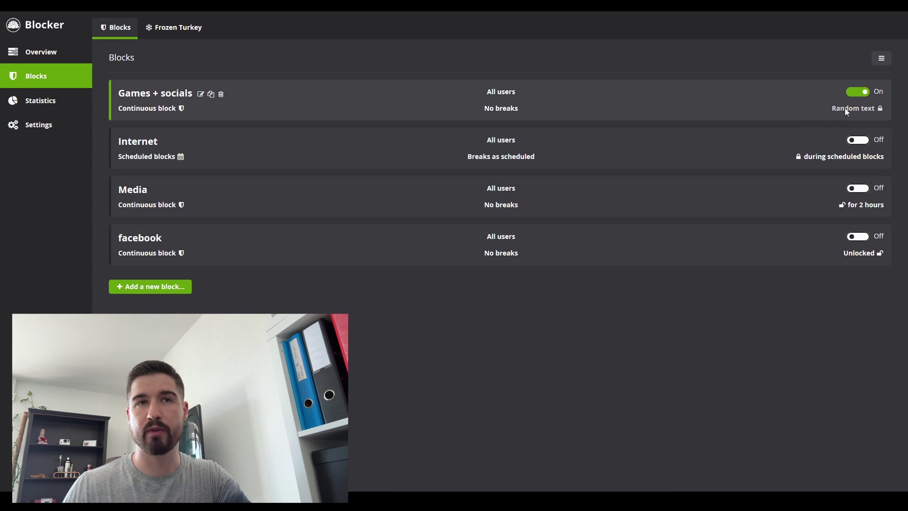
pyautogui.click(857, 91)
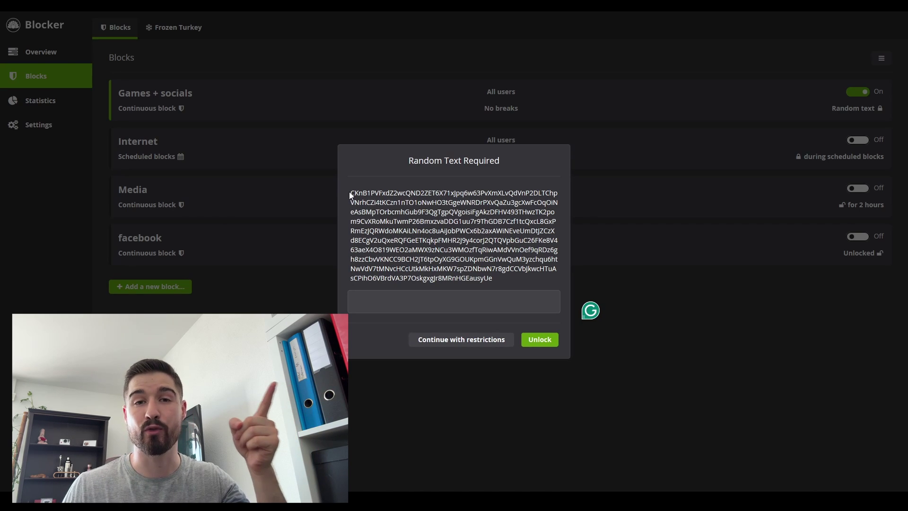
pyautogui.click(479, 340)
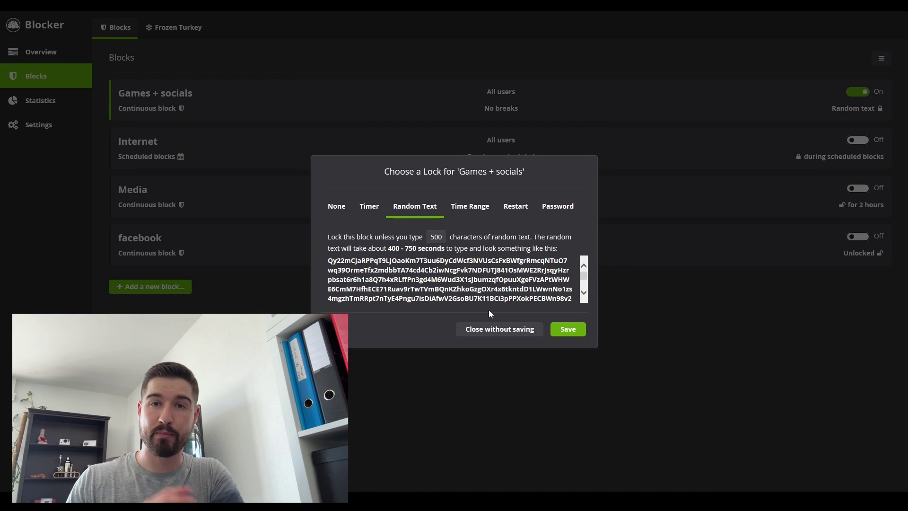
pyautogui.click(485, 329)
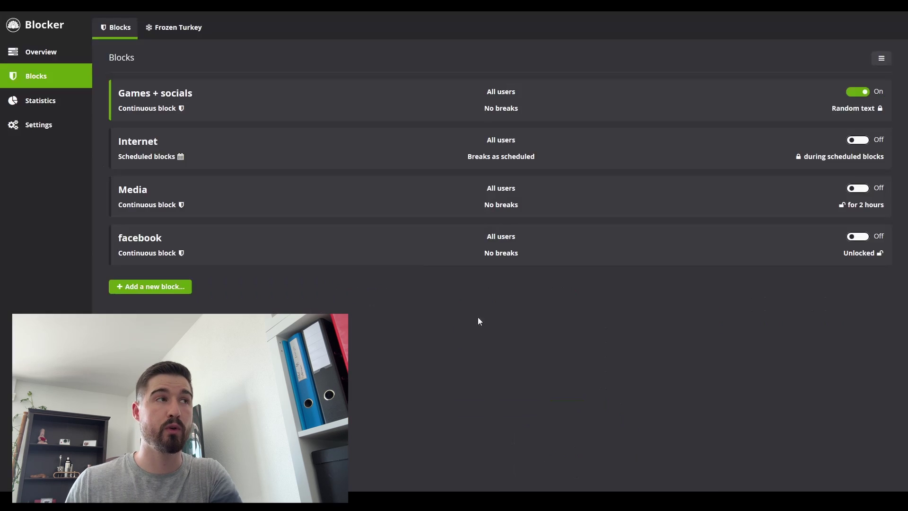
# - Go to the Frozen Turkey page to reach the 22–28 Jul 2024 blocked-activity statistics
pyautogui.click(154, 30)
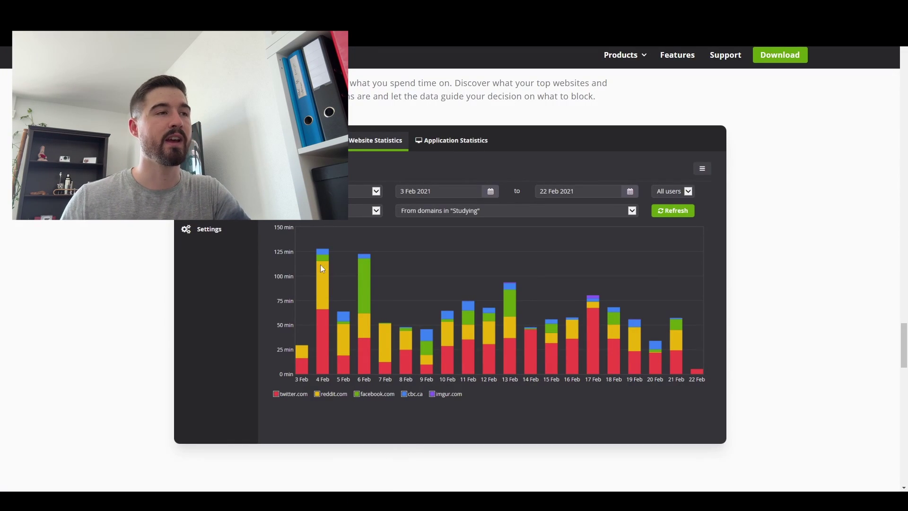
# - Scroll through the Cold Turkey website's example statistics chart and back up
pyautogui.scroll(-2, 298, 272)
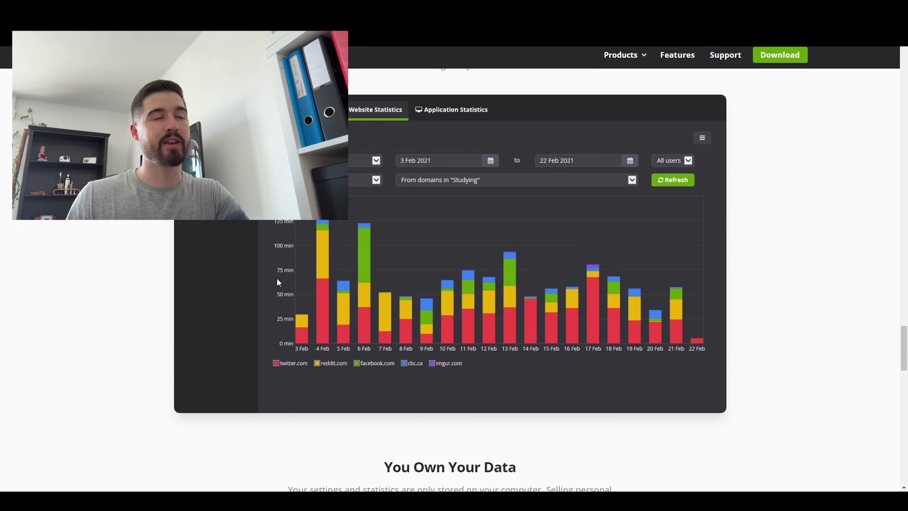
pyautogui.scroll(2, 224, 301)
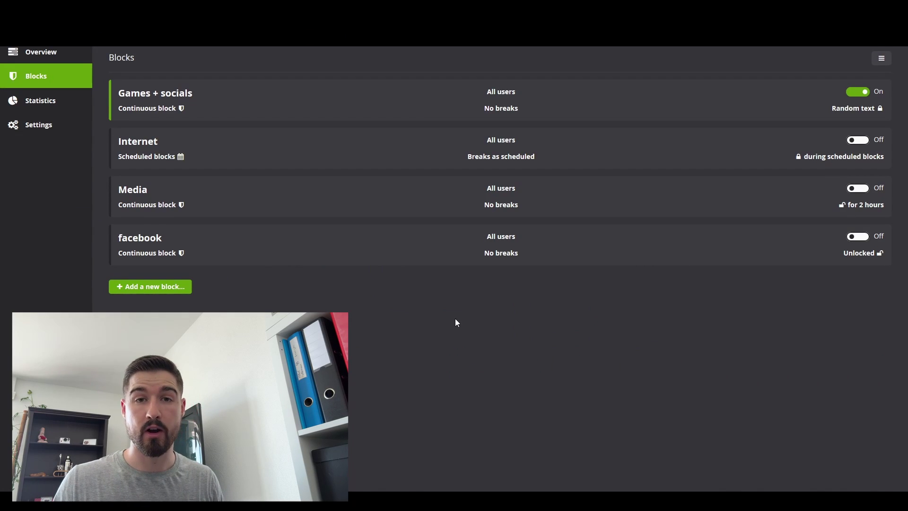
# - Try a Pomodoro break on the facebook block with 25 minutes blocked and 5-minute breaks
pyautogui.moveTo(482, 251)
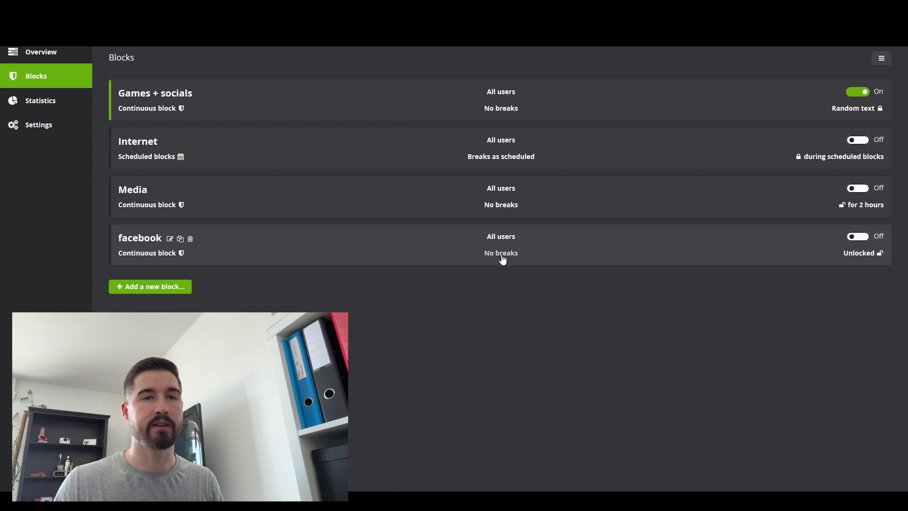
pyautogui.click(502, 259)
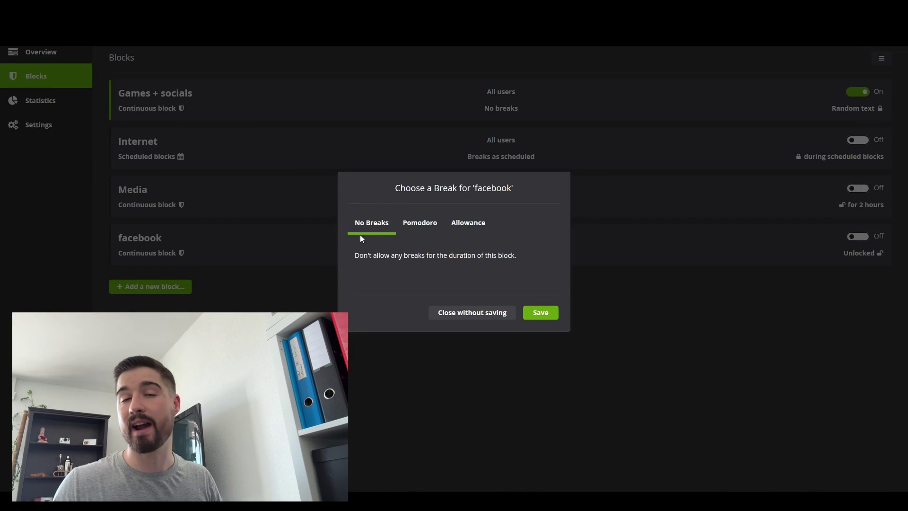
pyautogui.click(418, 226)
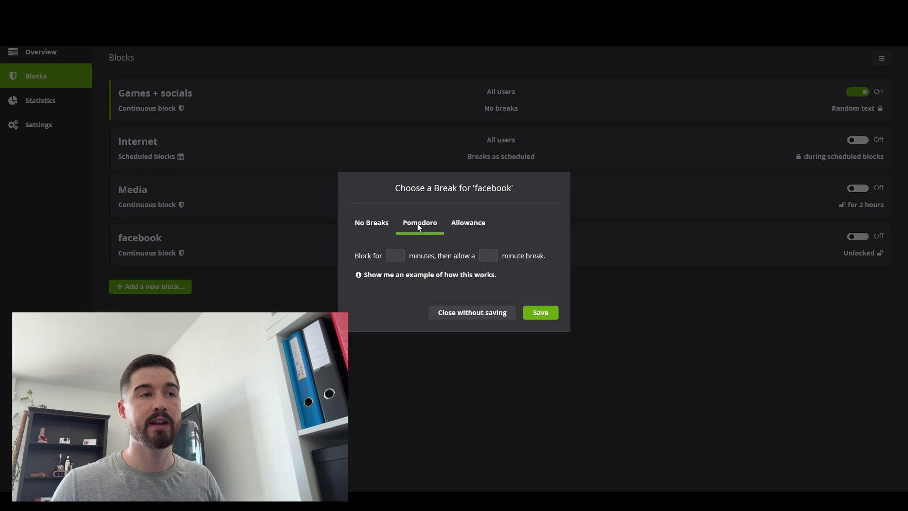
pyautogui.click(396, 255)
pyautogui.write('25')
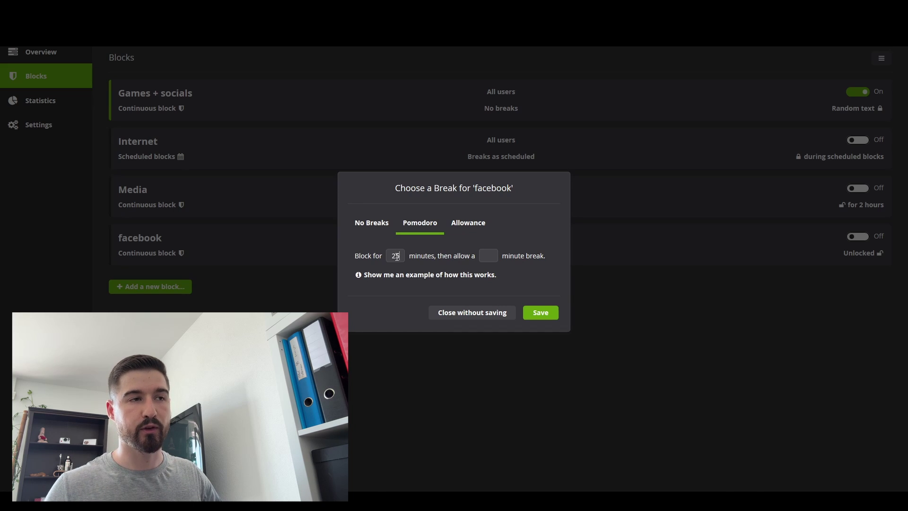
pyautogui.click(494, 254)
pyautogui.write('5')
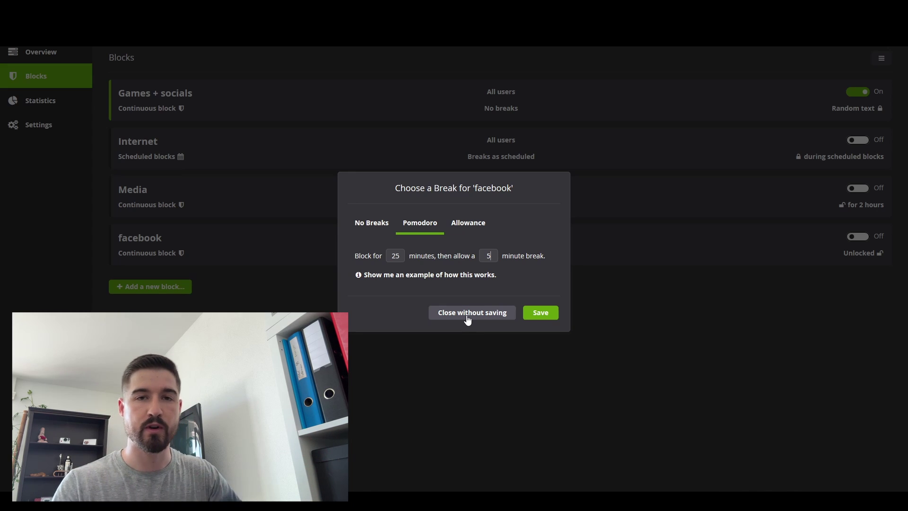
# - Switch the facebook block to an Allowance break of 10 minutes
pyautogui.click(470, 228)
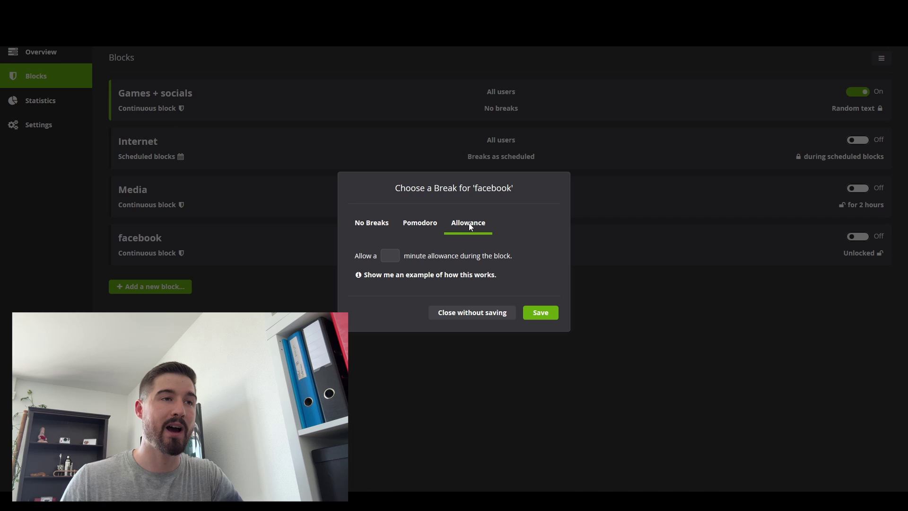
pyautogui.click(394, 251)
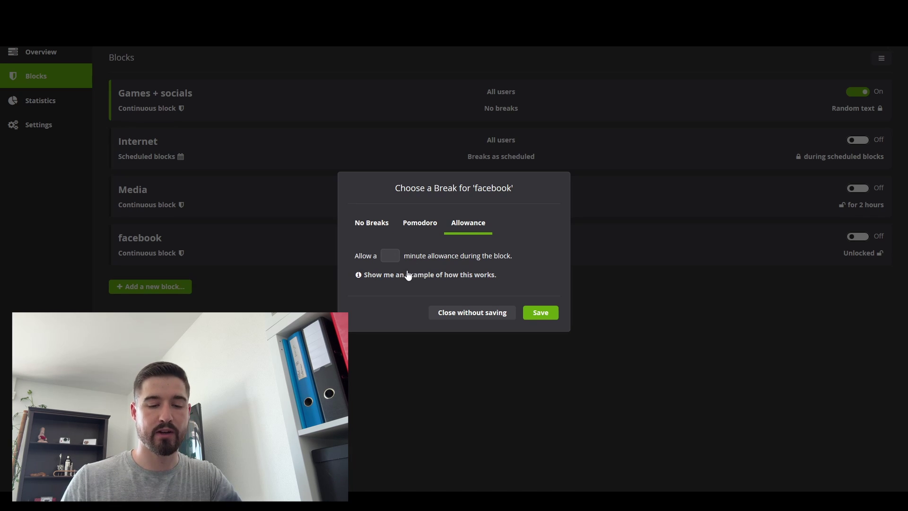
pyautogui.write('10')
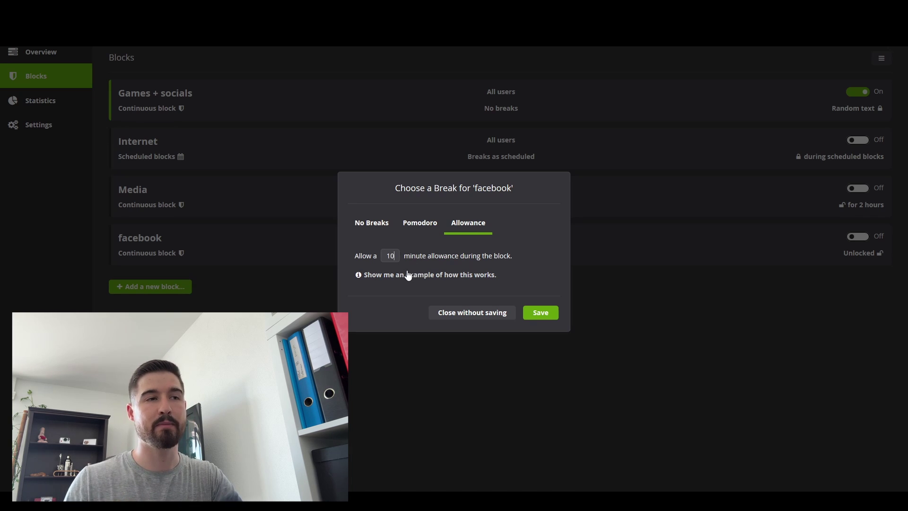